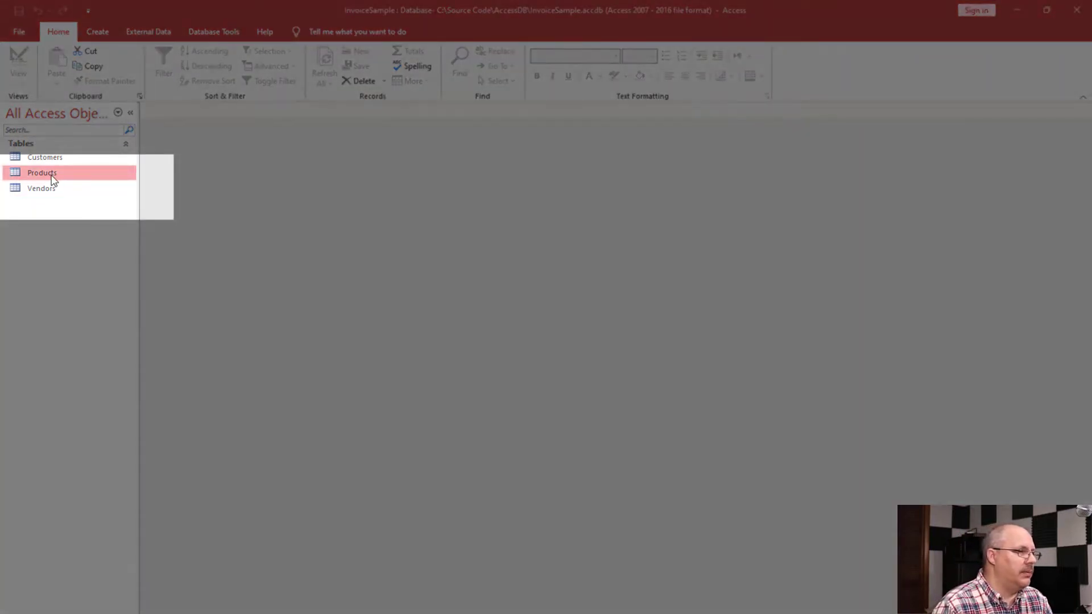
- Open the Products table in Design View and add a 'Vendor' field after CreatedOn
right_click(52, 177)
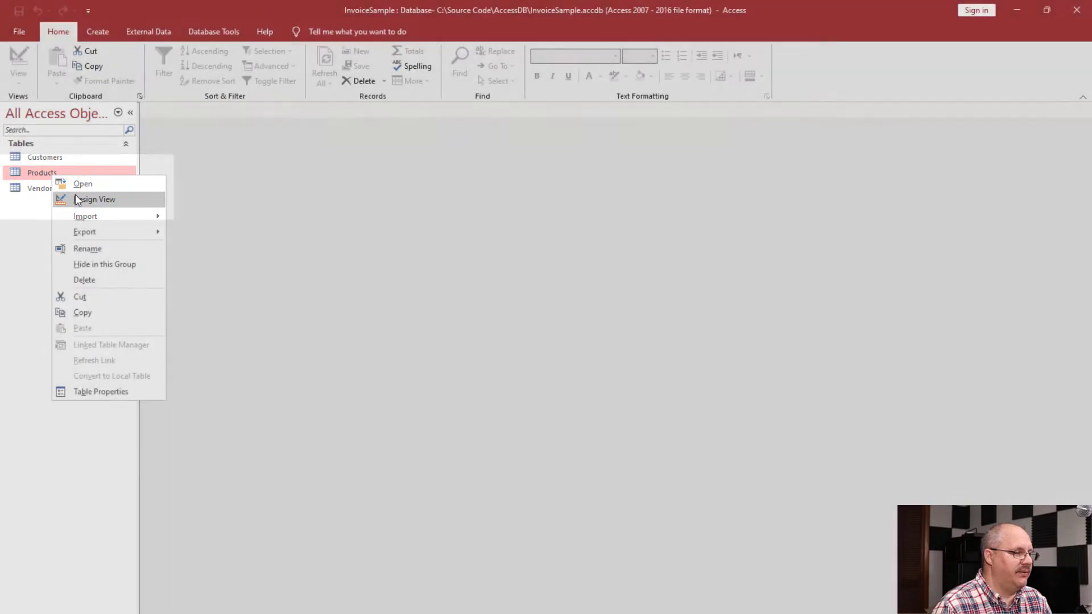
left_click(76, 197)
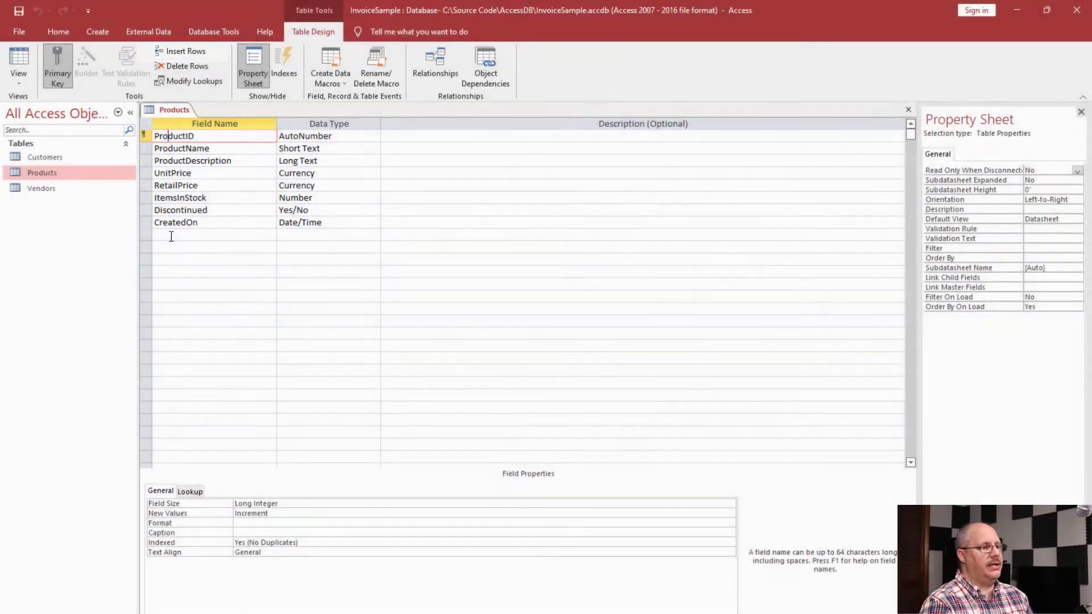
left_click(173, 235)
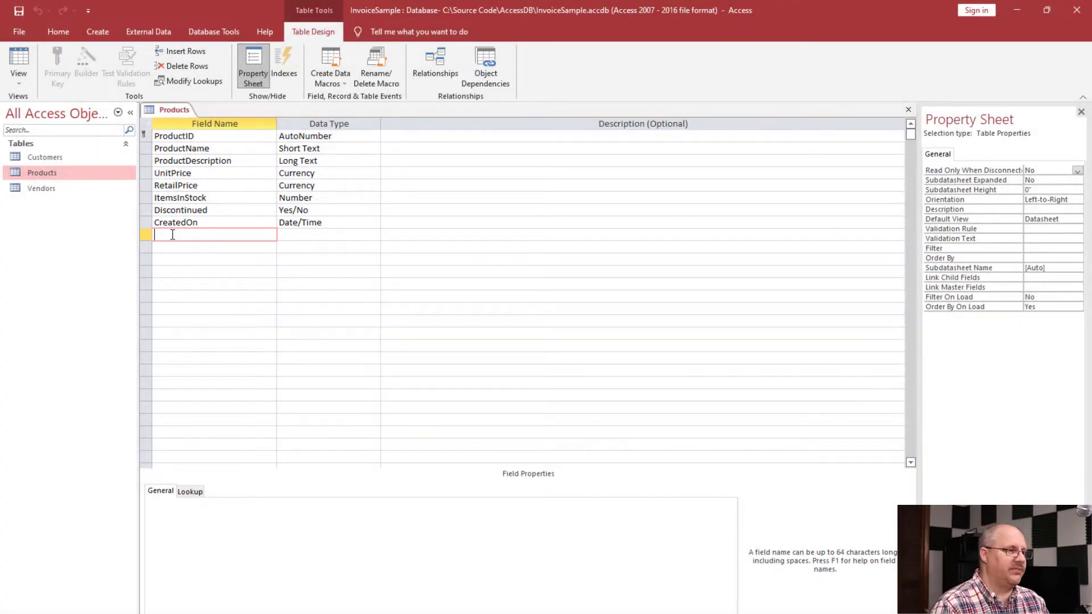
type("Vendor")
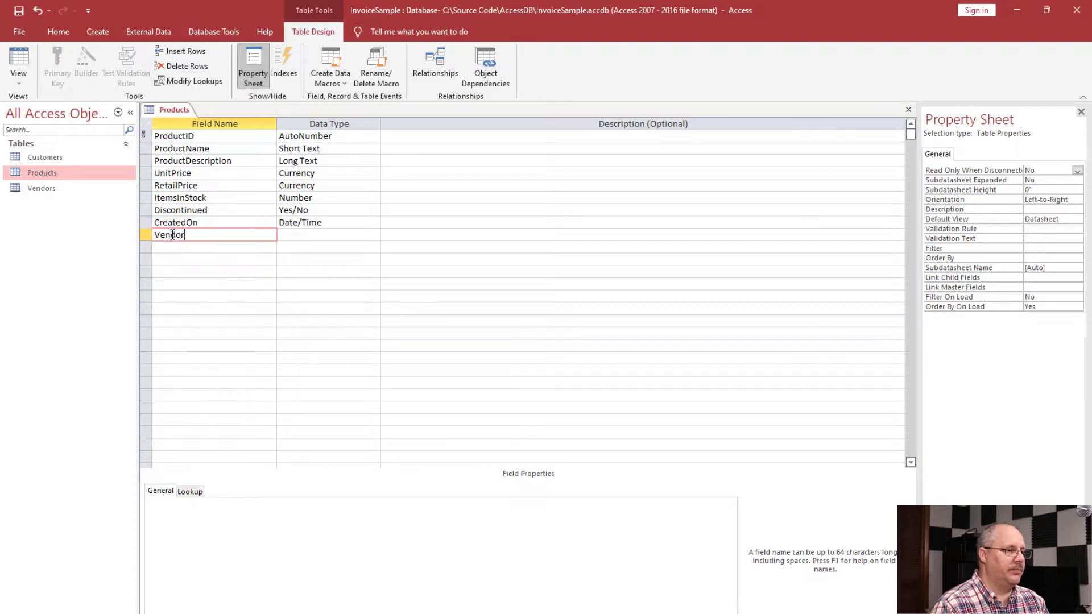
key("Tab")
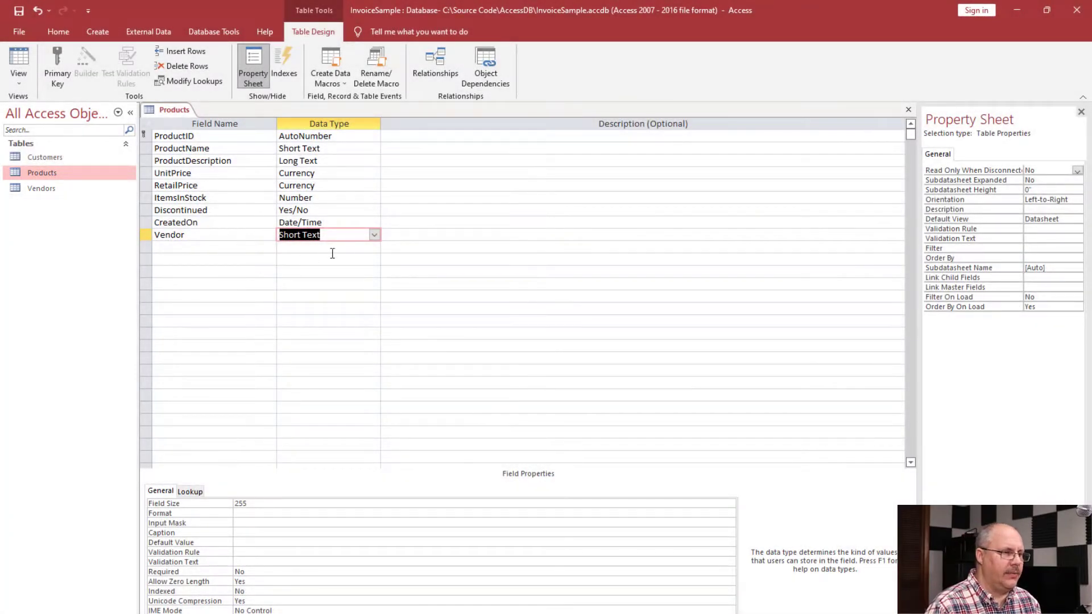
- Set Vendor's data type to Lookup Wizard, taking values from the Vendors table
left_click(374, 235)
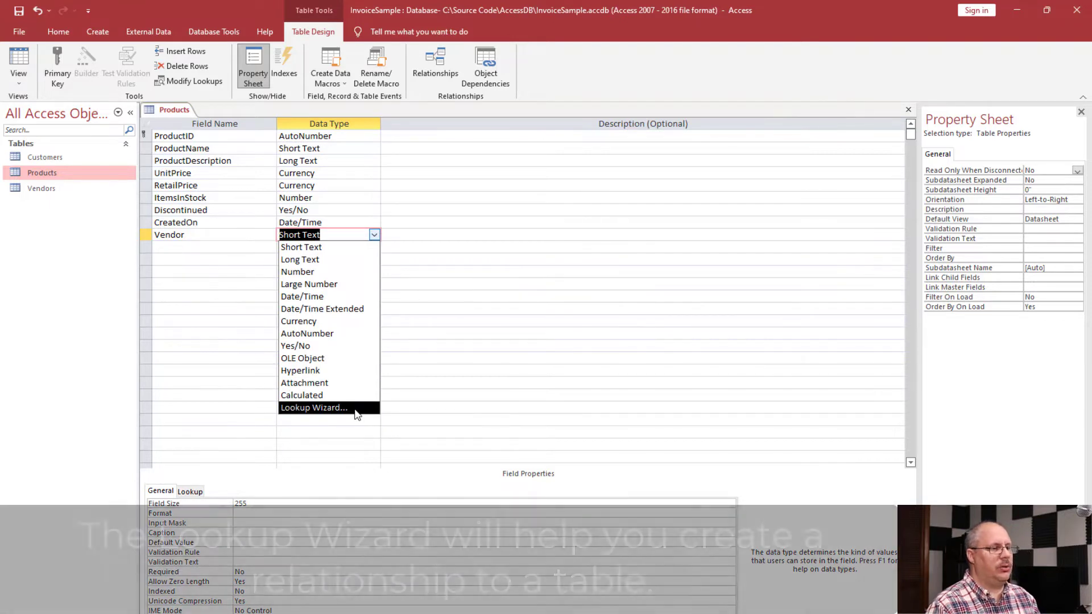
left_click(356, 408)
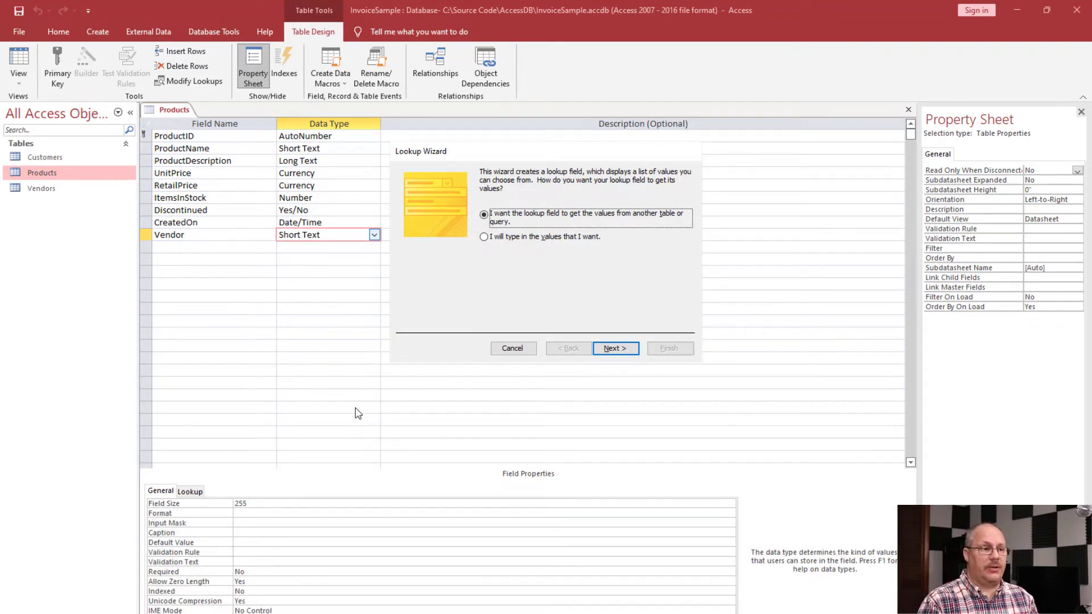
left_click(616, 349)
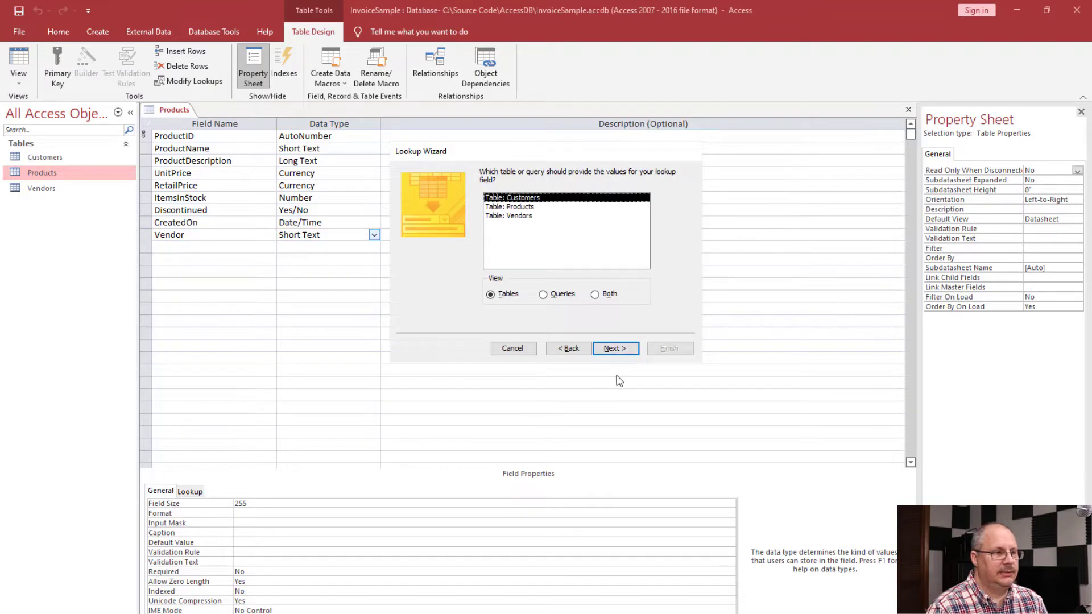
left_click(549, 218)
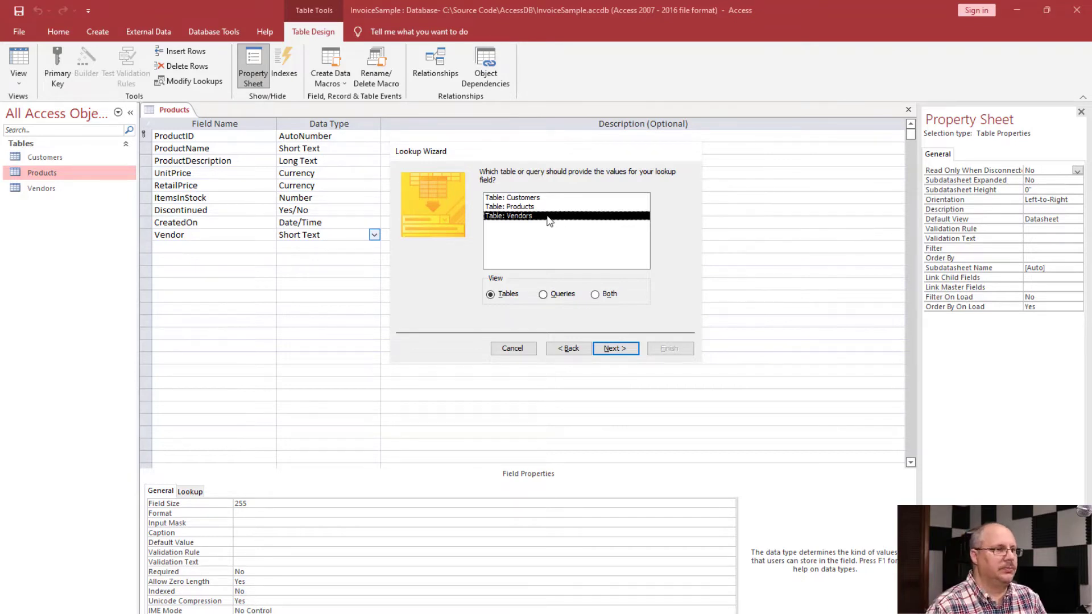
- Add VendorID and VendorName to the lookup's selected fields
left_click(610, 353)
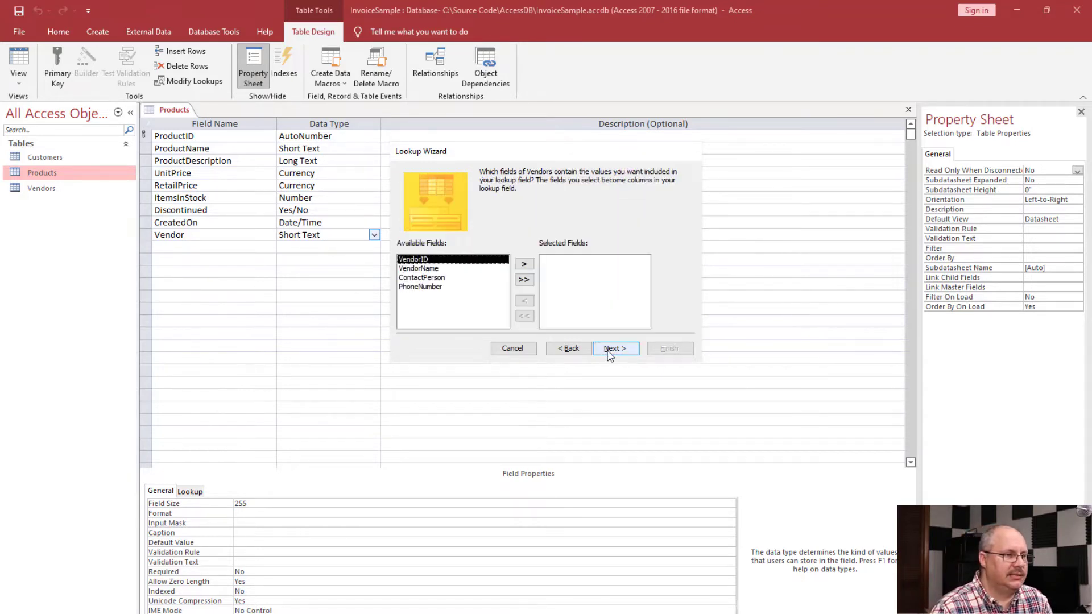
left_click(524, 265)
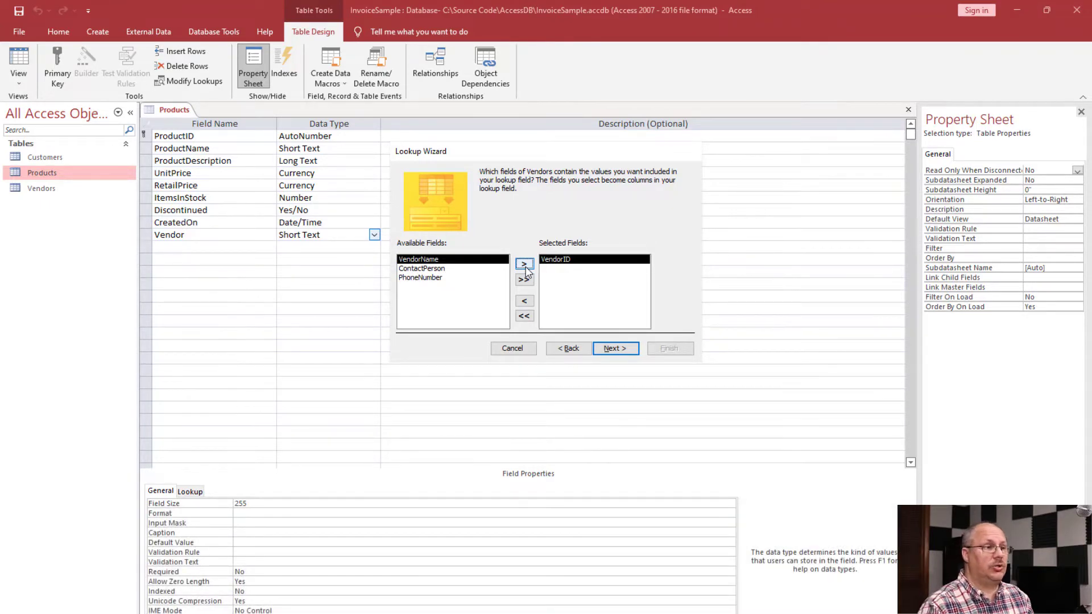
left_click(524, 264)
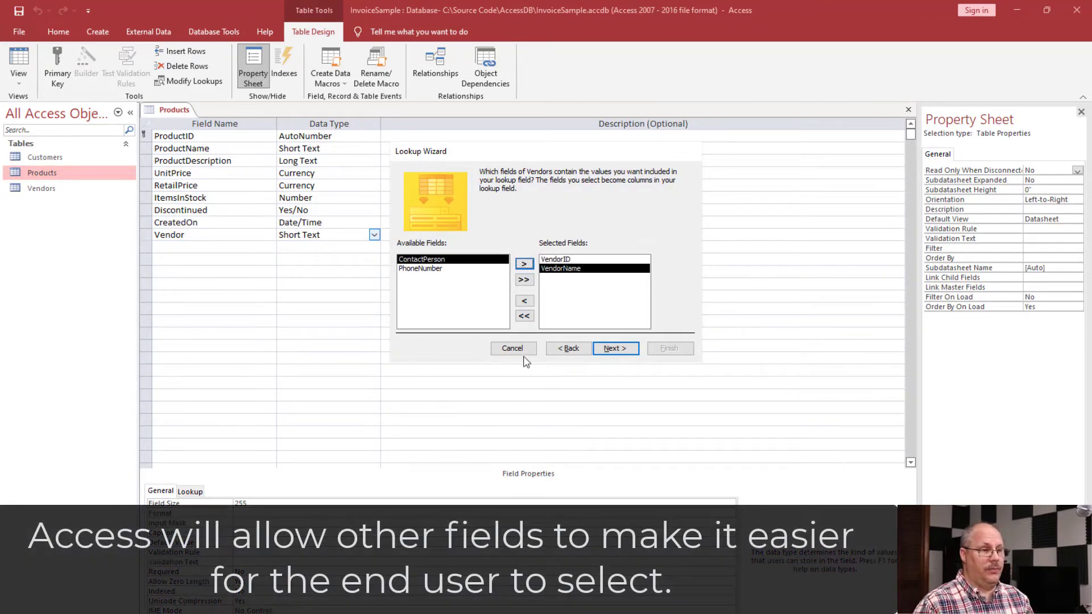
left_click(613, 349)
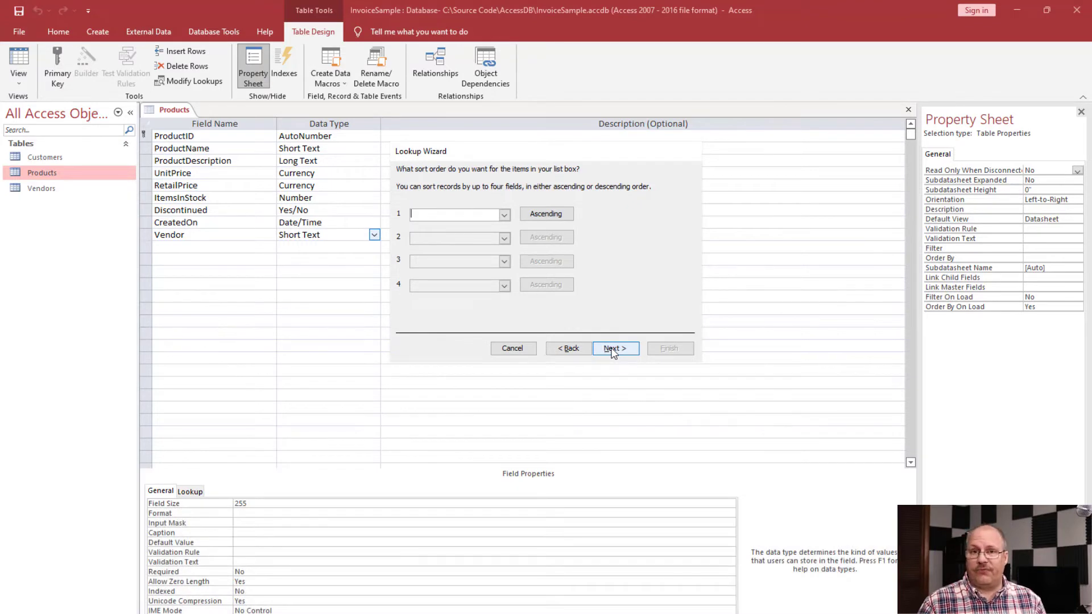
- Sort the vendor lookup list by VendorName in ascending order
left_click(504, 215)
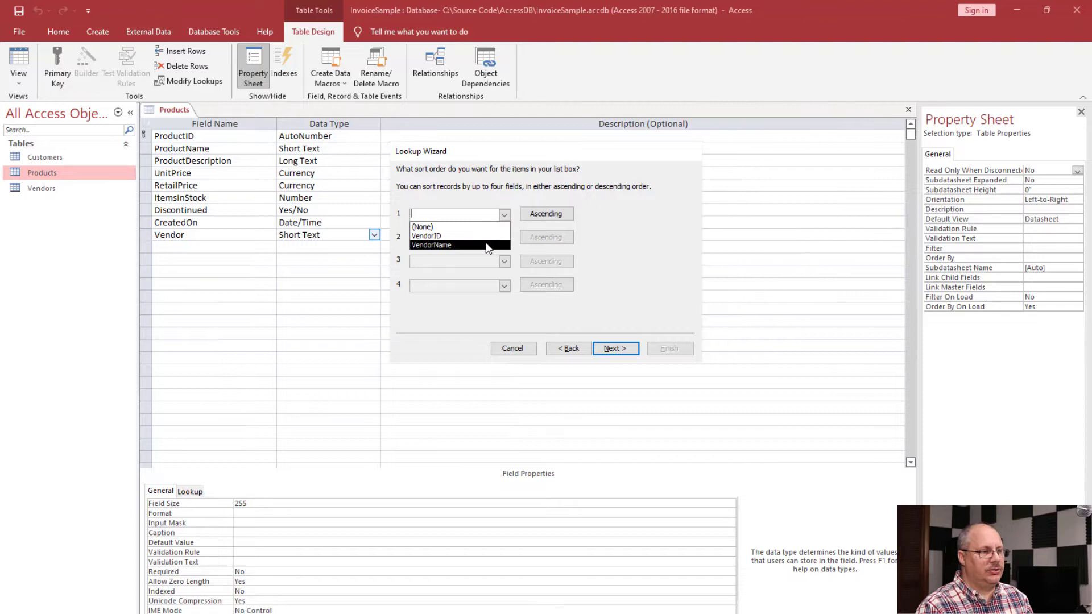
left_click(487, 246)
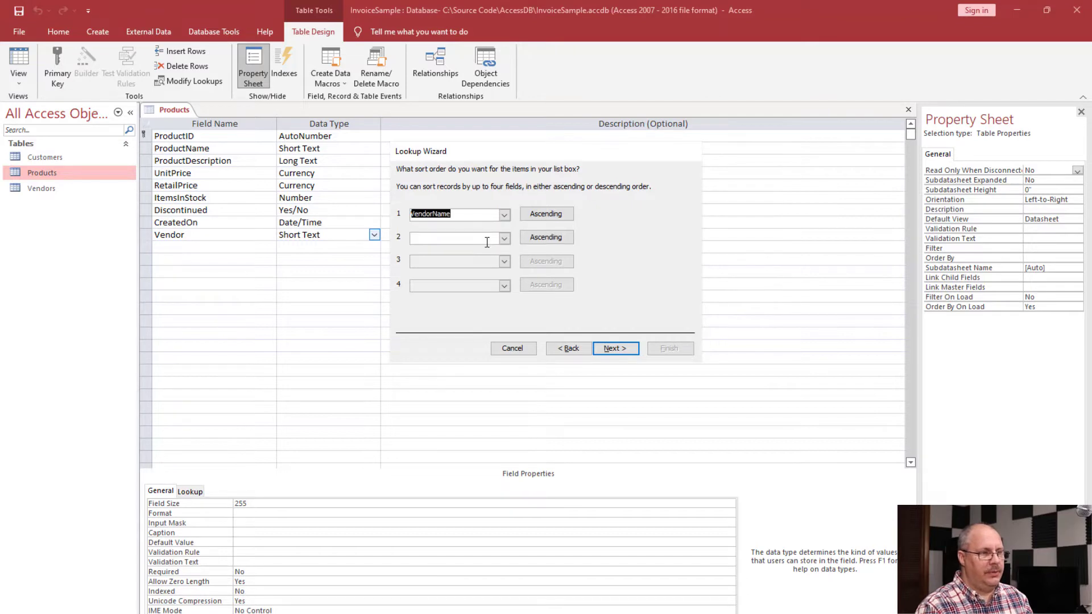
left_click(547, 215)
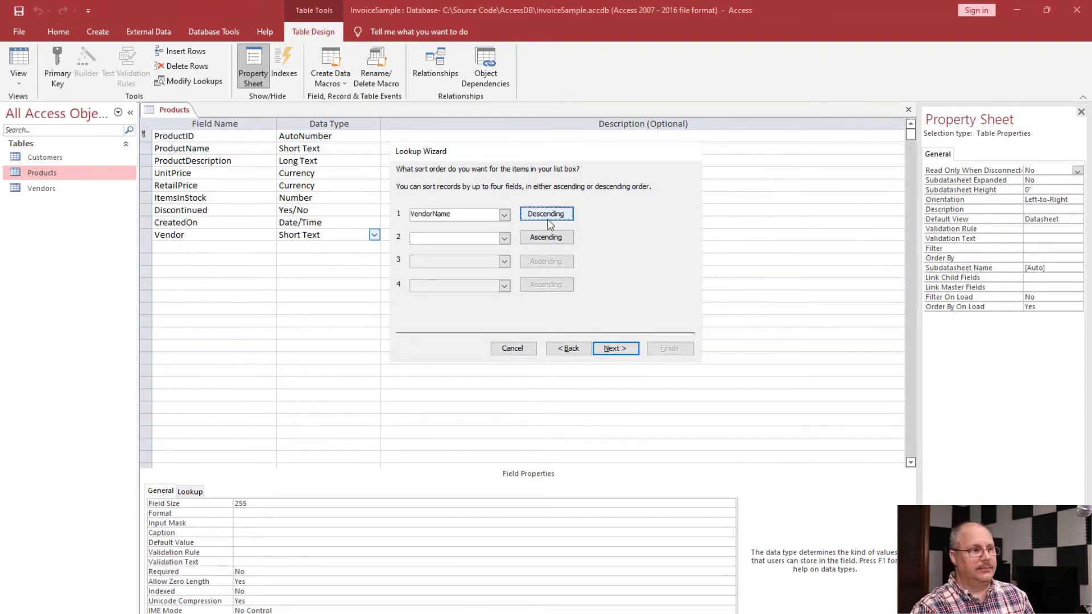
left_click(547, 218)
left_click(625, 347)
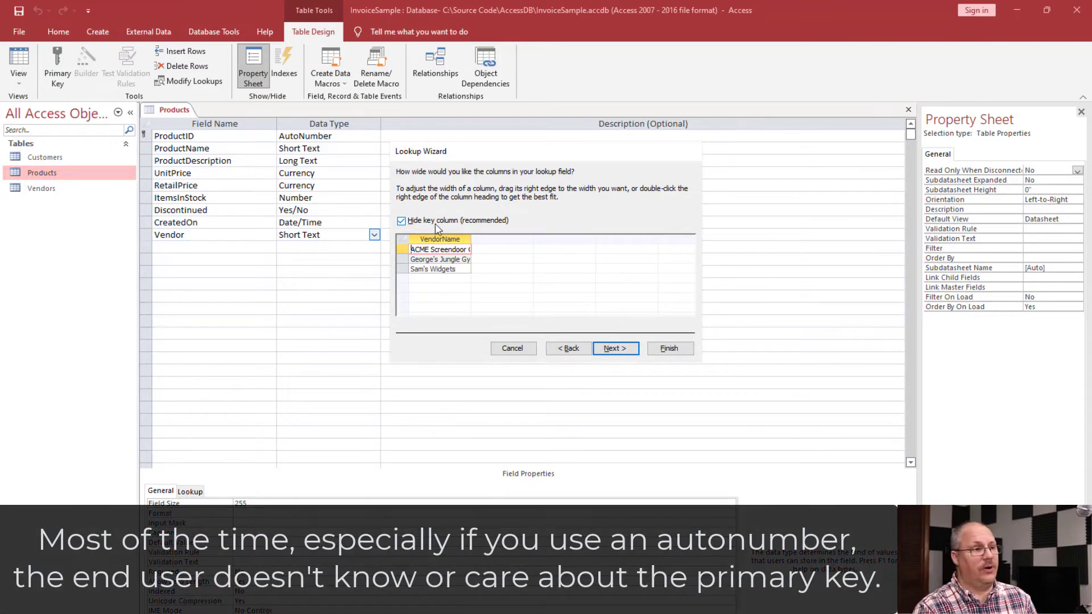
- Keep the VendorID key column hidden and autofit the VendorName column width
left_click(439, 221)
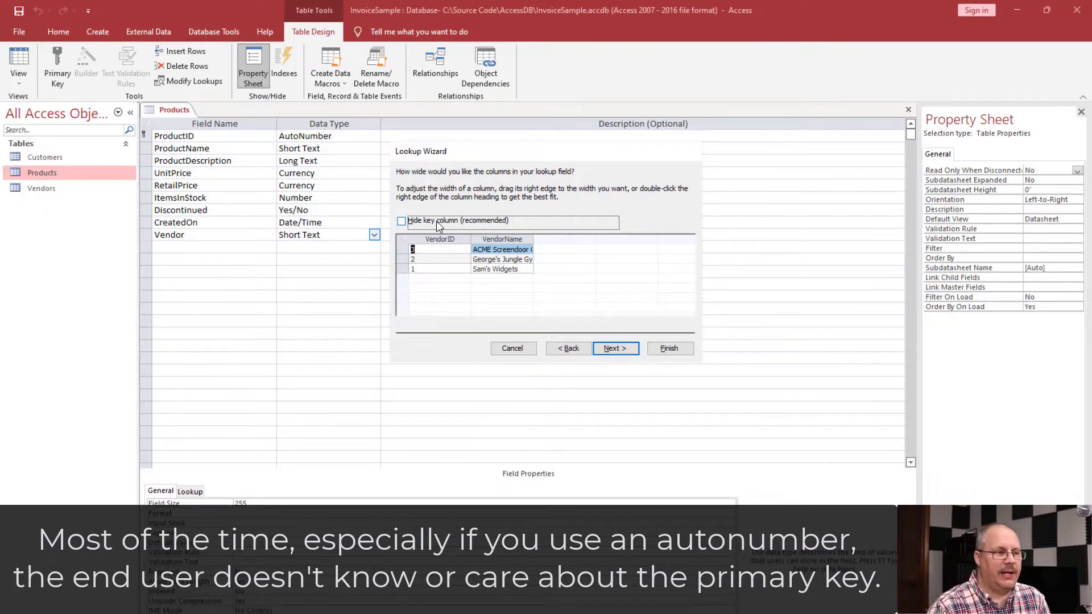
left_click(438, 224)
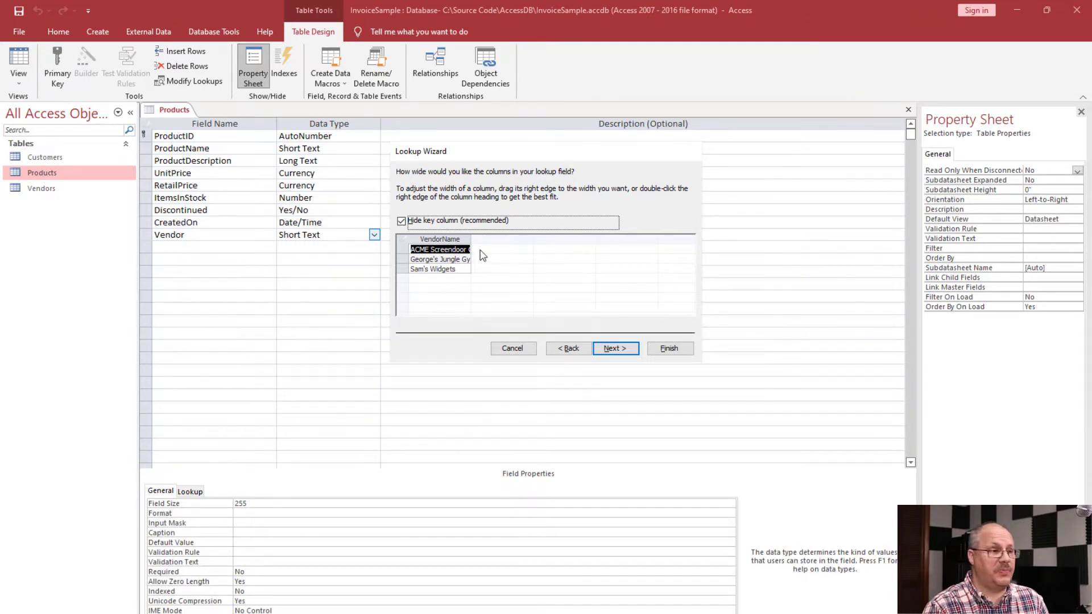
left_click_drag(471, 239, 498, 238)
double_click(498, 239)
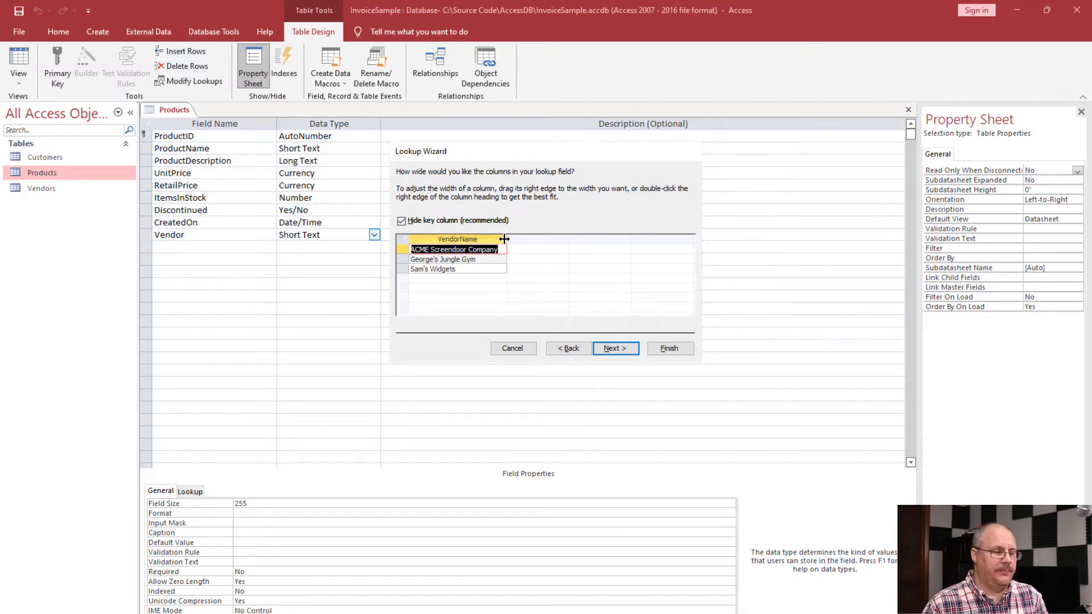
- On the final wizard page, enable data integrity with Restrict Delete for the Vendor lookup
left_click(609, 349)
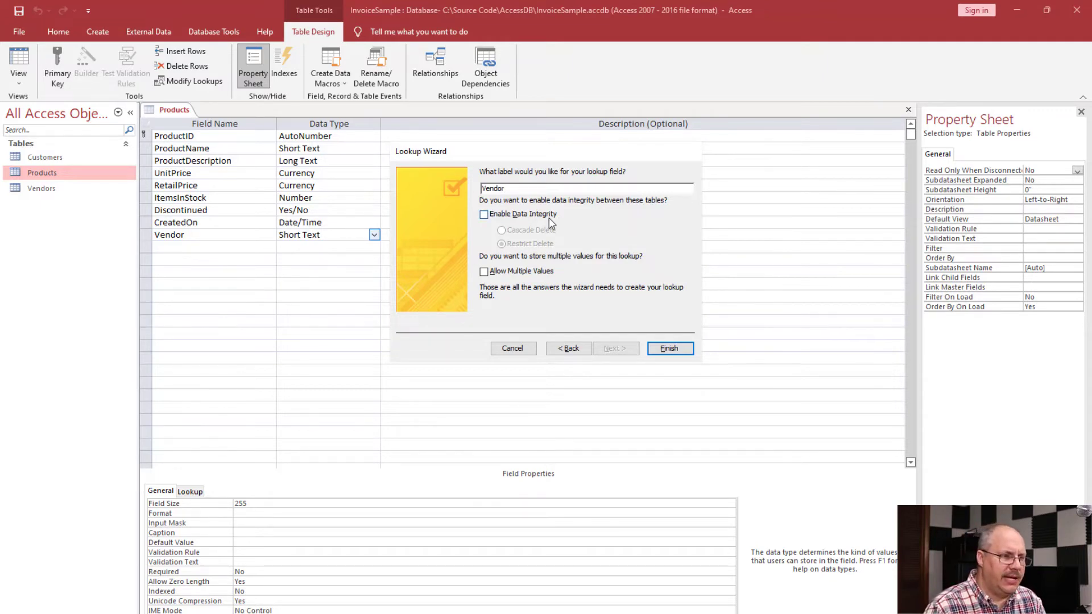
left_click(549, 217)
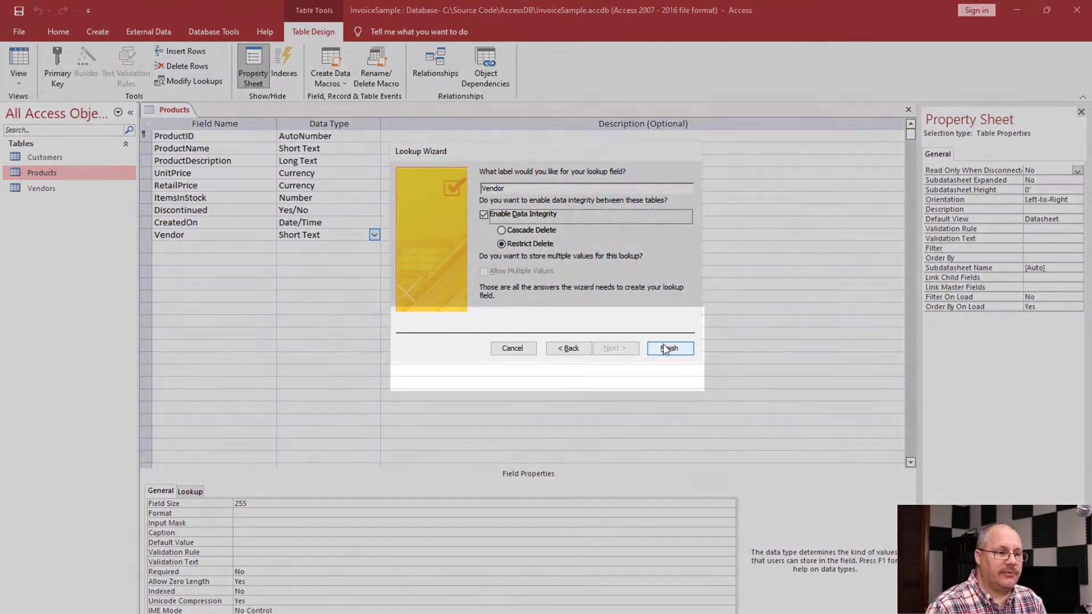
- Finish the Vendor lookup wizard and save the Products table
left_click(668, 348)
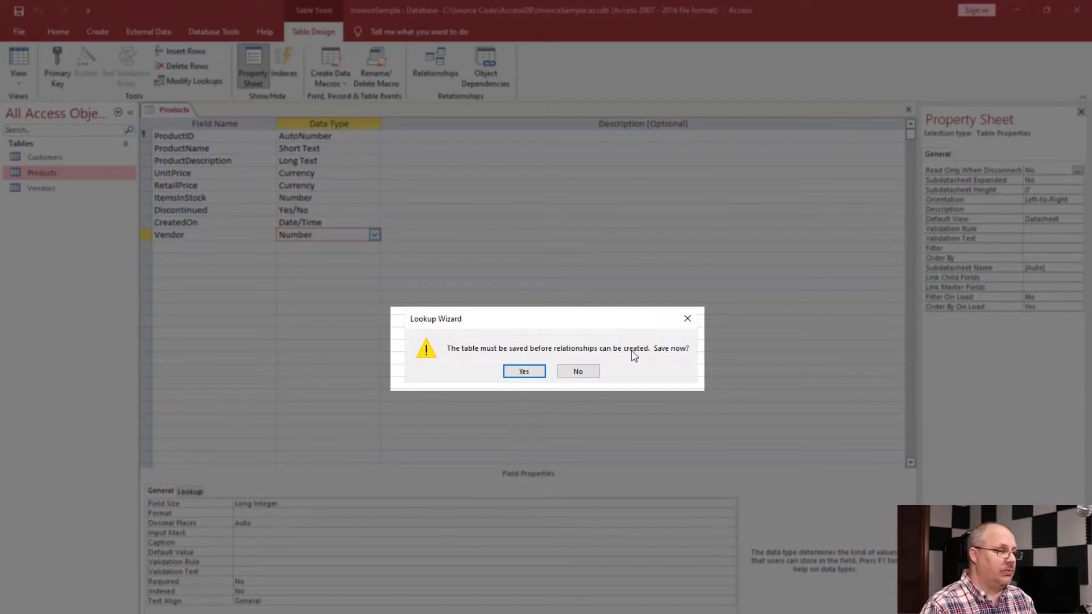
left_click(523, 372)
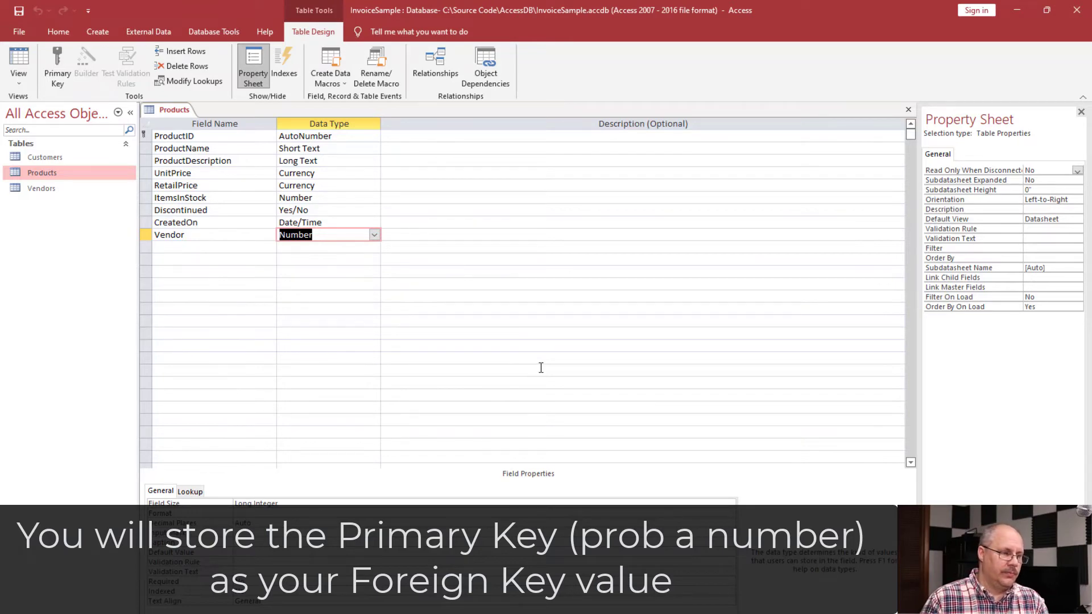
left_click(241, 248)
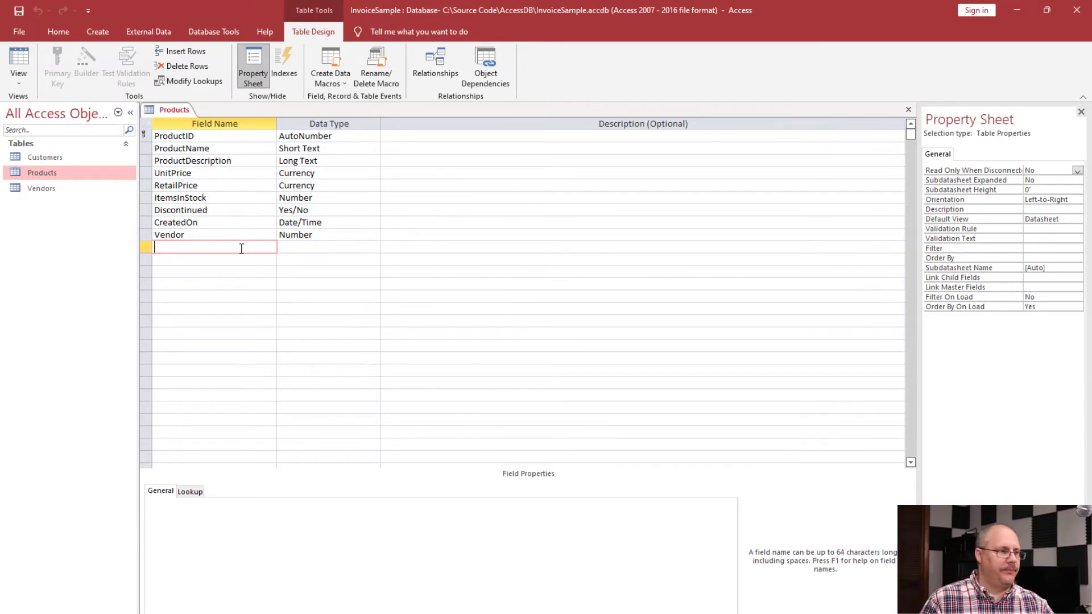
- Add a 'Category' field and set its data type to Lookup Wizard
type("Cat")
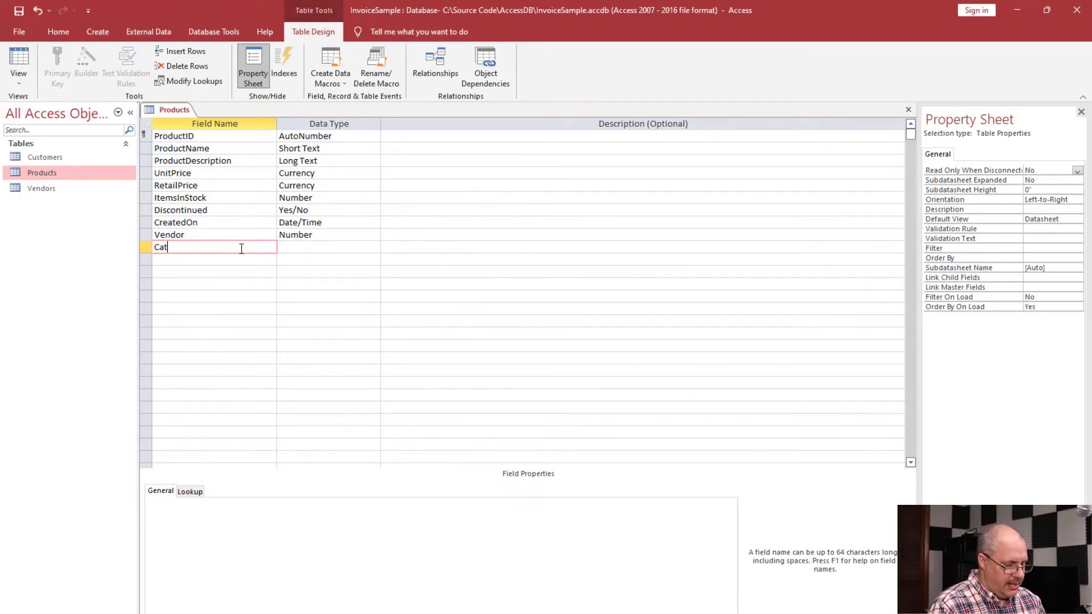
type("egory")
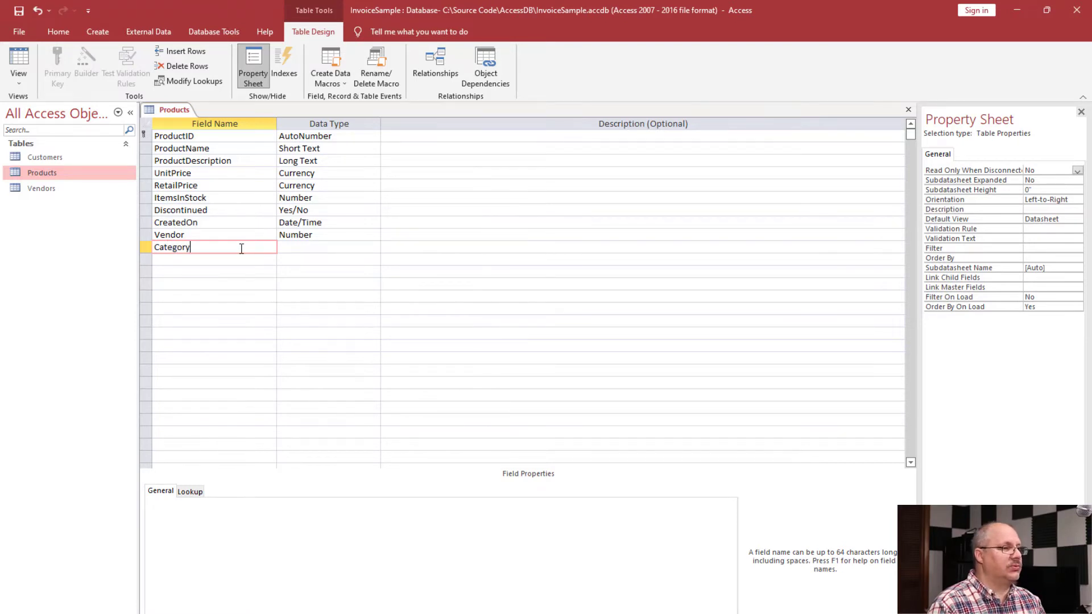
key("Tab")
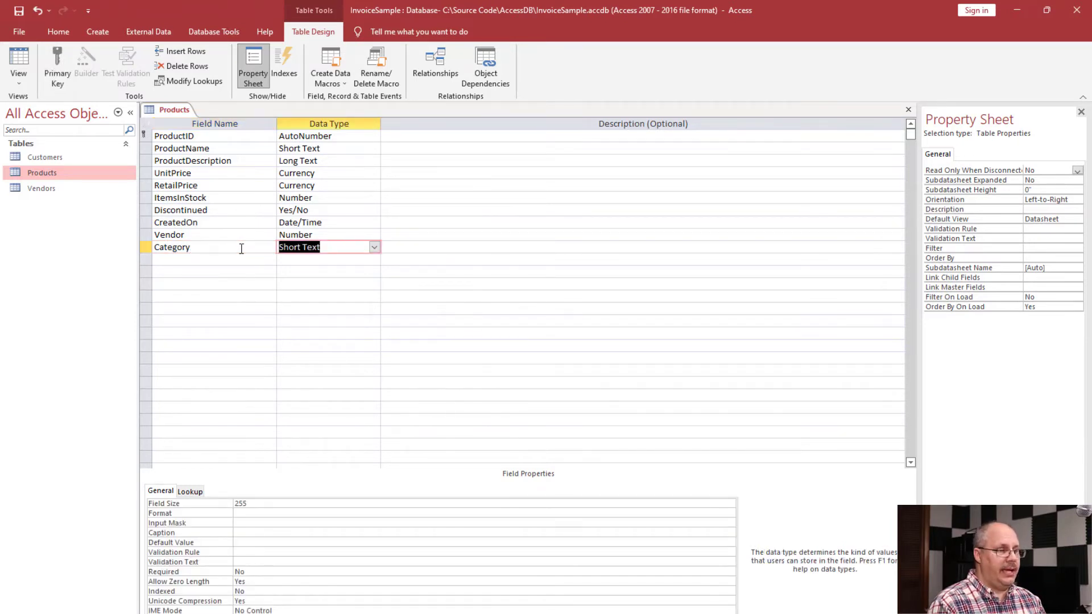
type("l")
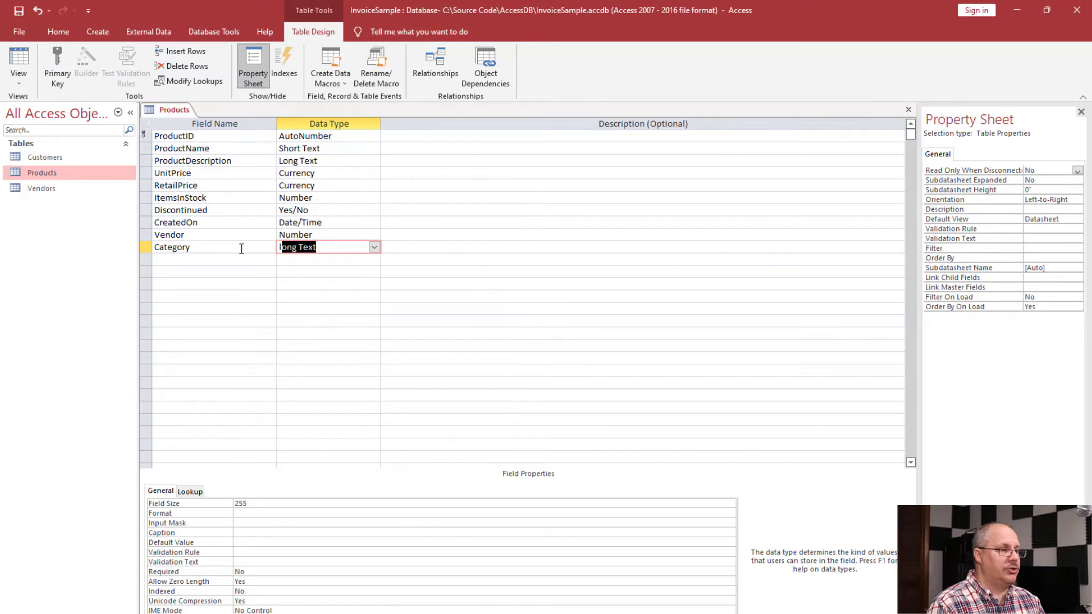
type("ookup Wizard...")
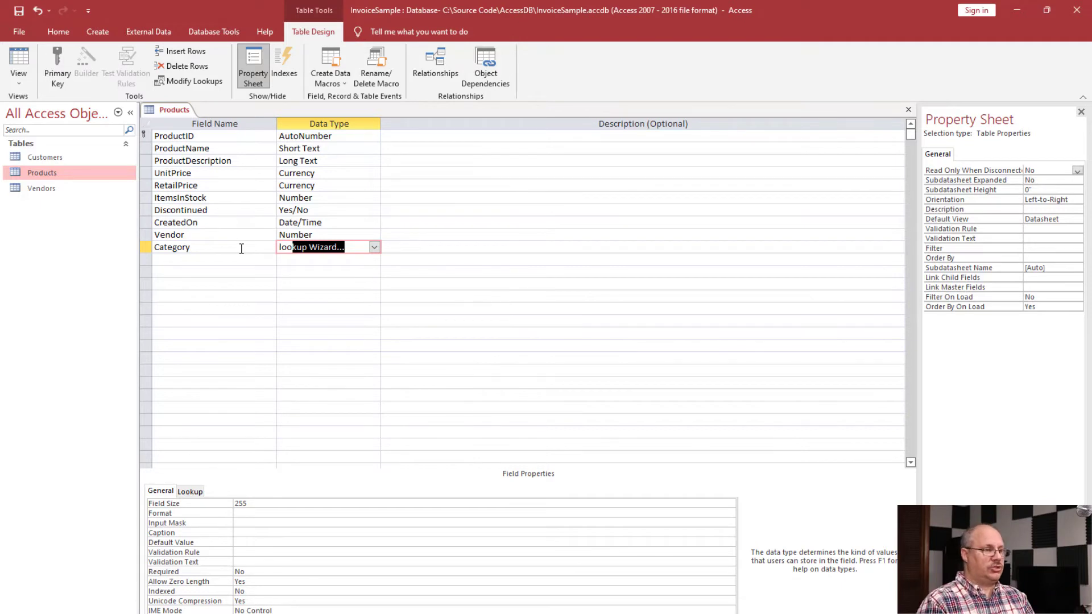
key("Tab")
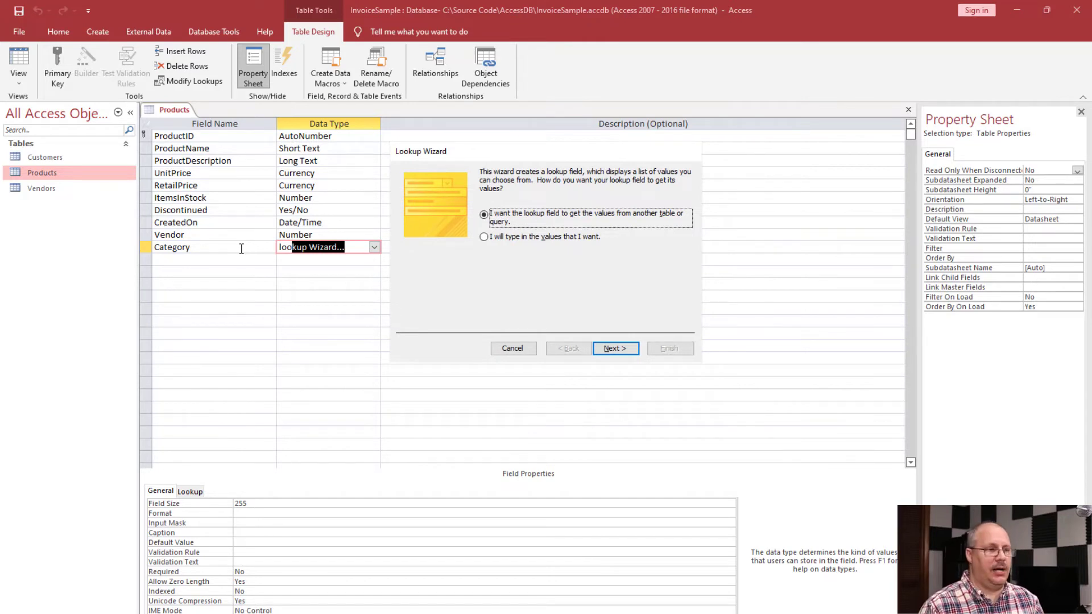
- Choose to type the lookup values yourself and enter the category list, starting with Sporting
left_click(520, 238)
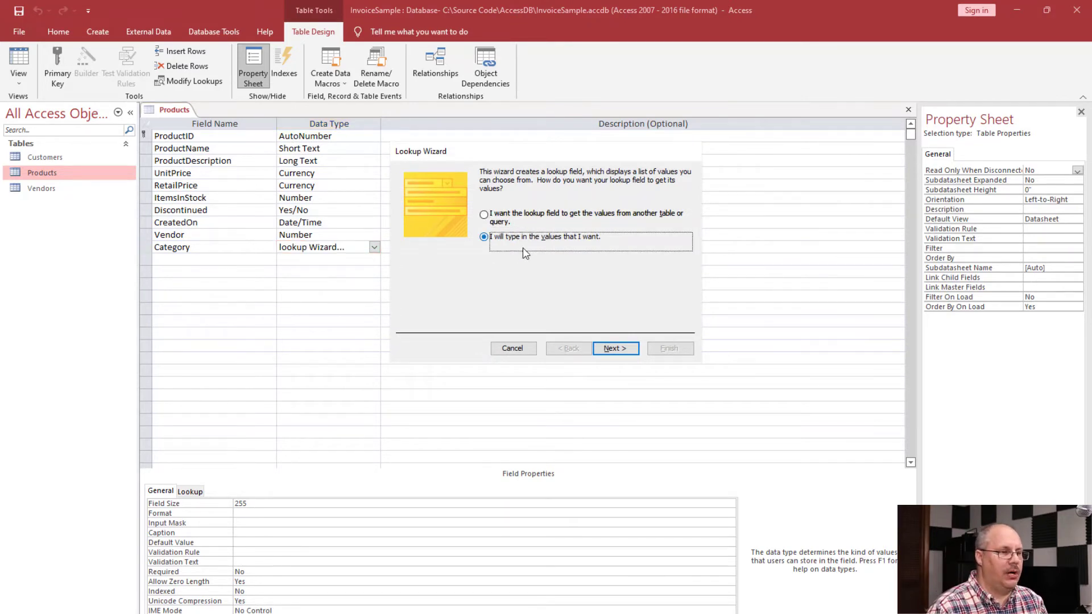
left_click(614, 349)
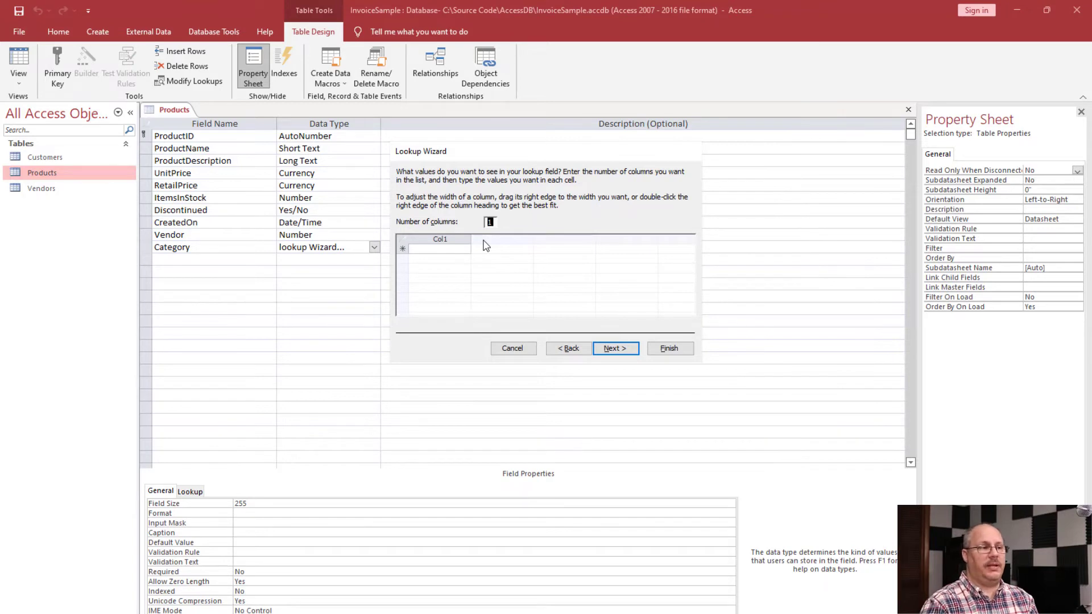
left_click(456, 249)
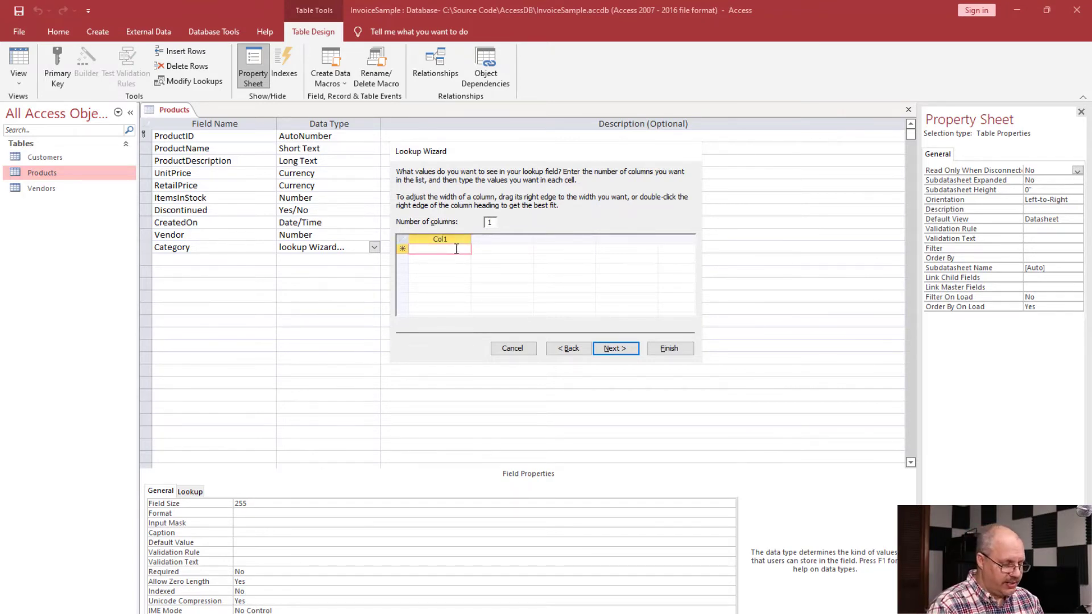
type("Sporting")
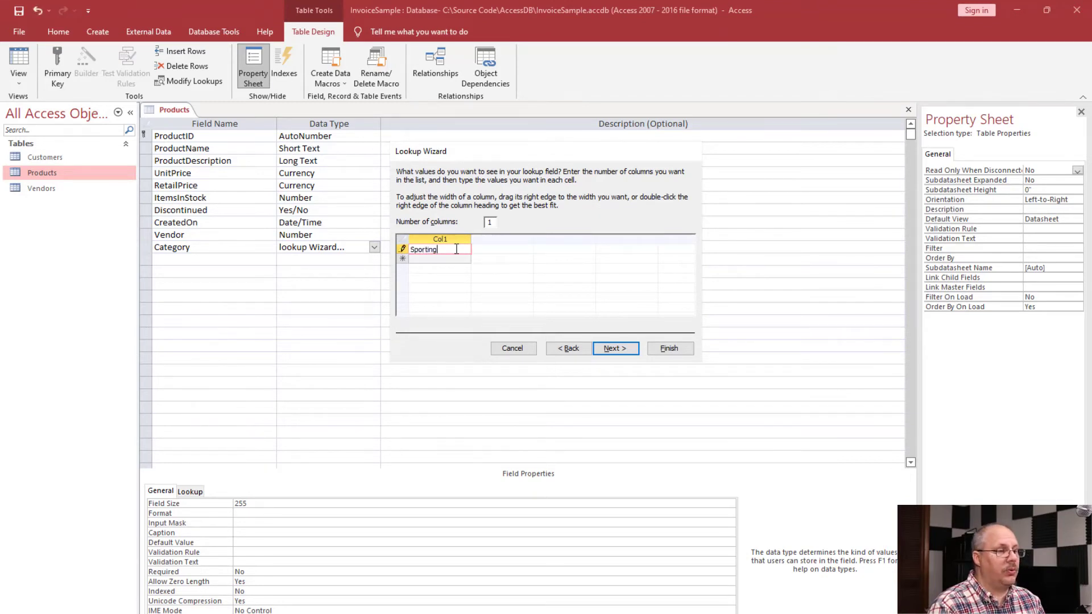
key("Down")
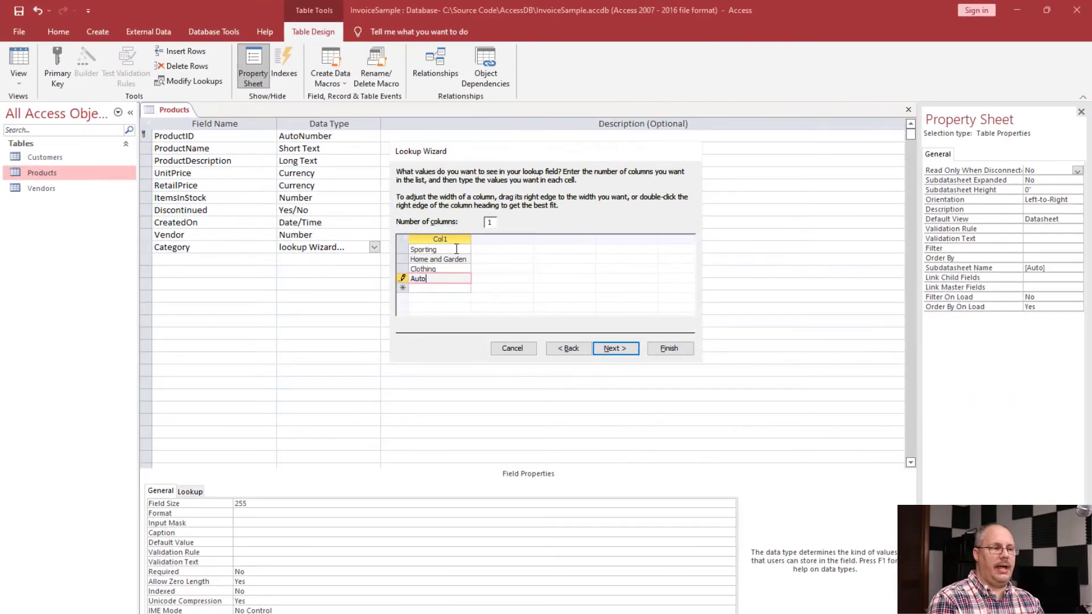
key("Down")
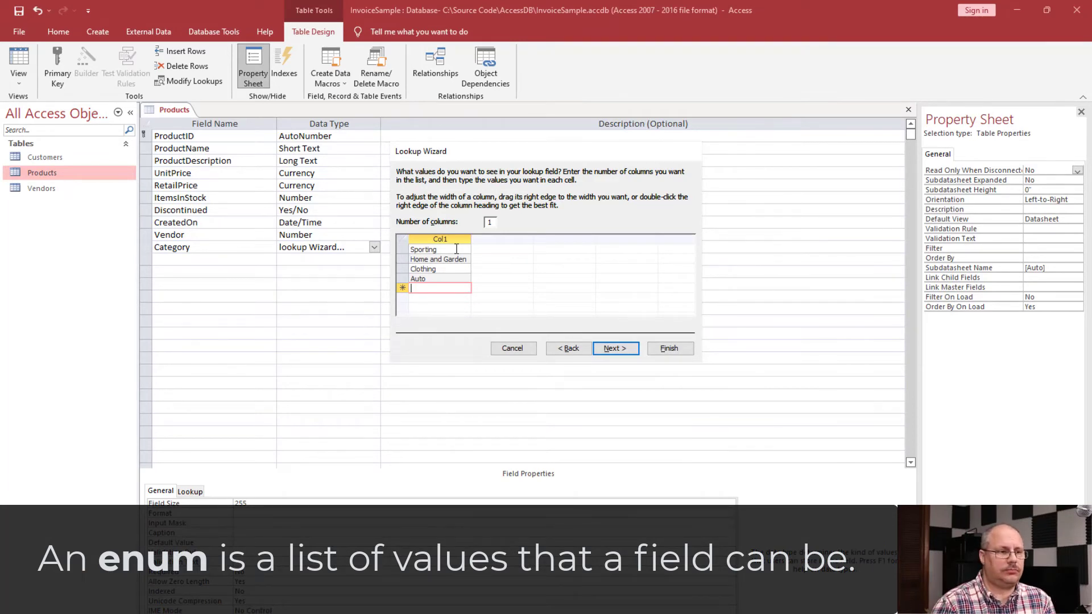
- Advance the Category lookup wizard to its final page, labelled Category
left_click(603, 349)
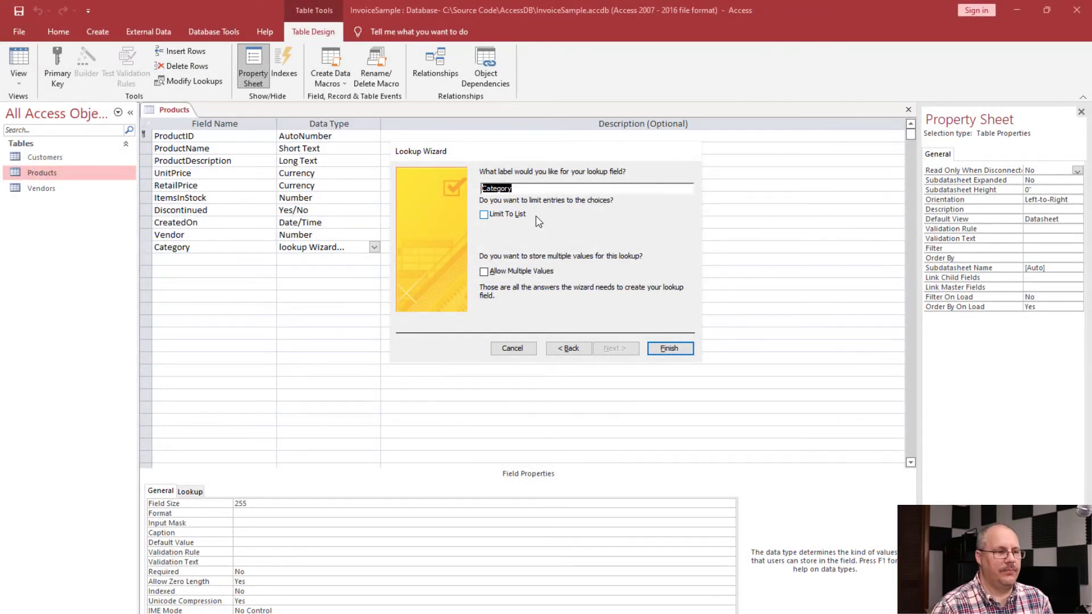
- Complete the Category lookup with values Sporting, Home and Garden, Clothing, Auto, and inspect its Lookup properties
left_click(673, 351)
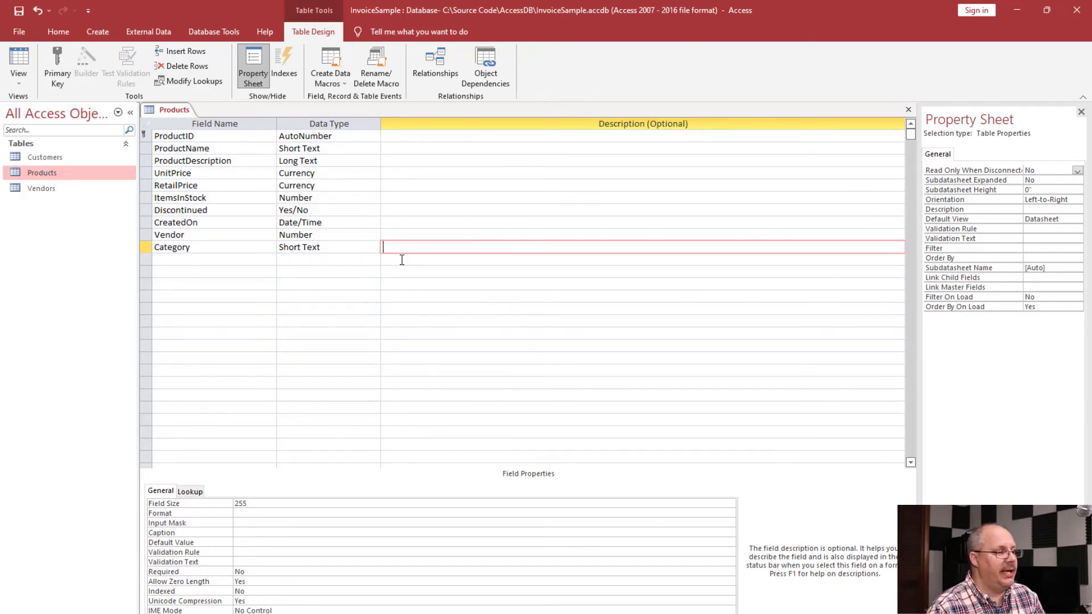
left_click(193, 494)
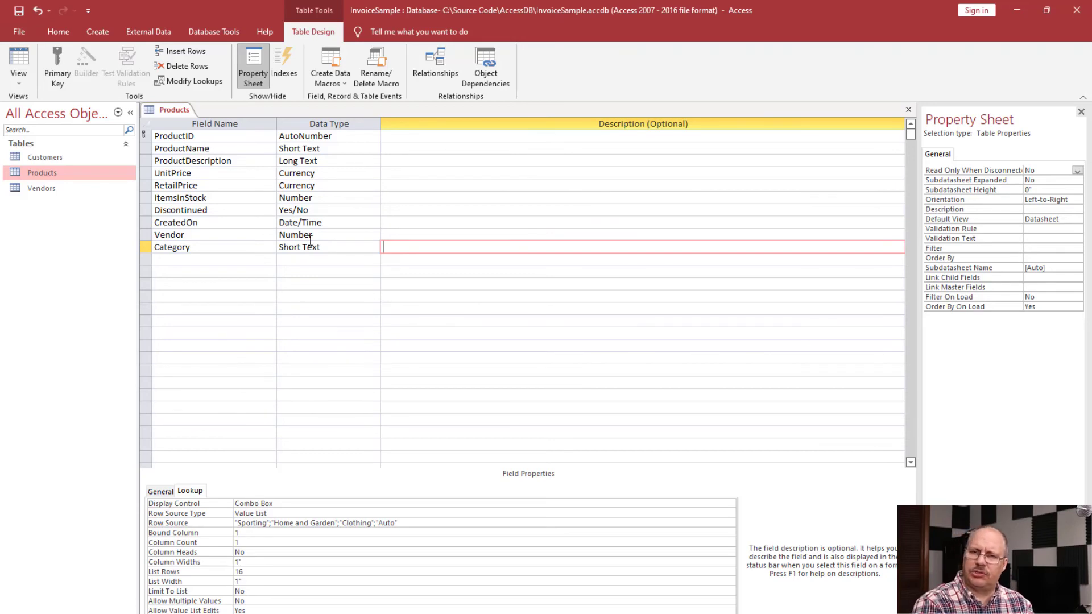
- Select the Vendor field to show its Table/Query combo box pulling VendorID and VendorName from Vendors
left_click(263, 233)
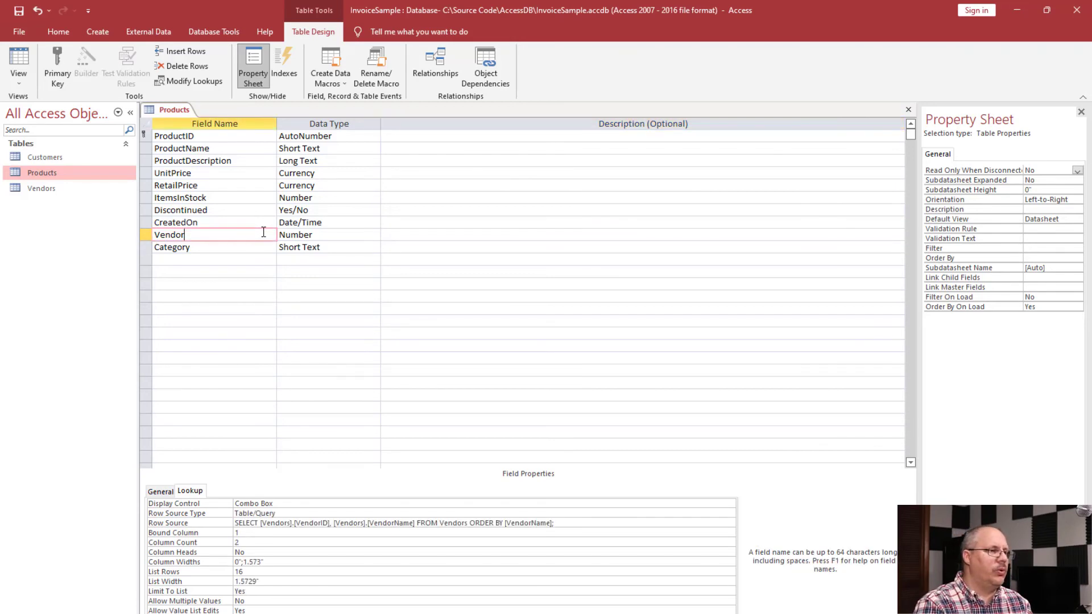